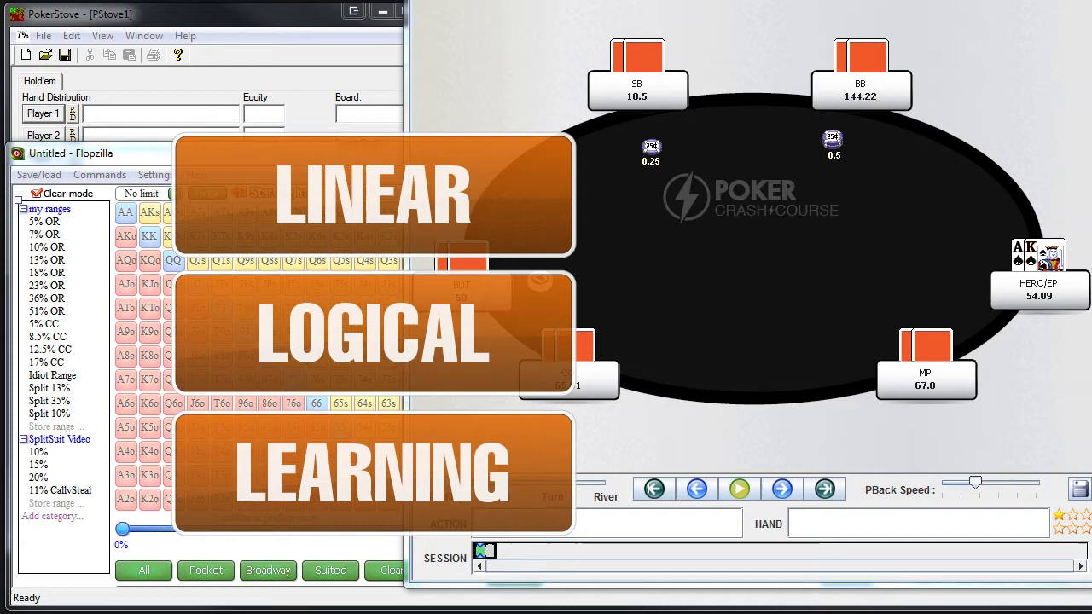
Advance the replayed Ace-King hand action by action until the cutoff has called the 1.5 raise and both blinds have folded.
left_click(787, 491)
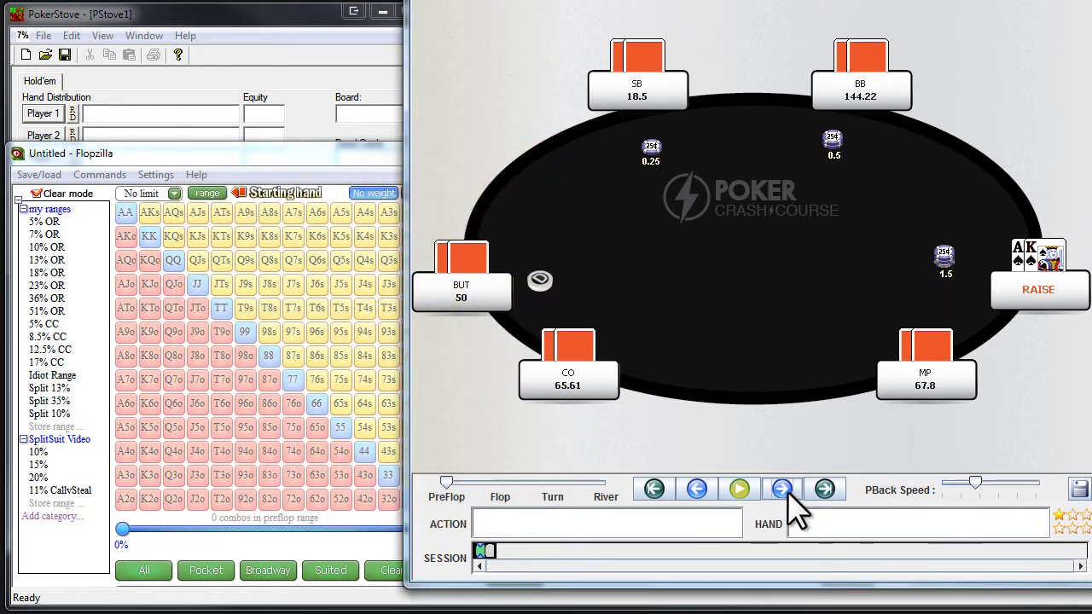
left_click(787, 491)
left_click(787, 492)
left_click(787, 492)
left_click(787, 491)
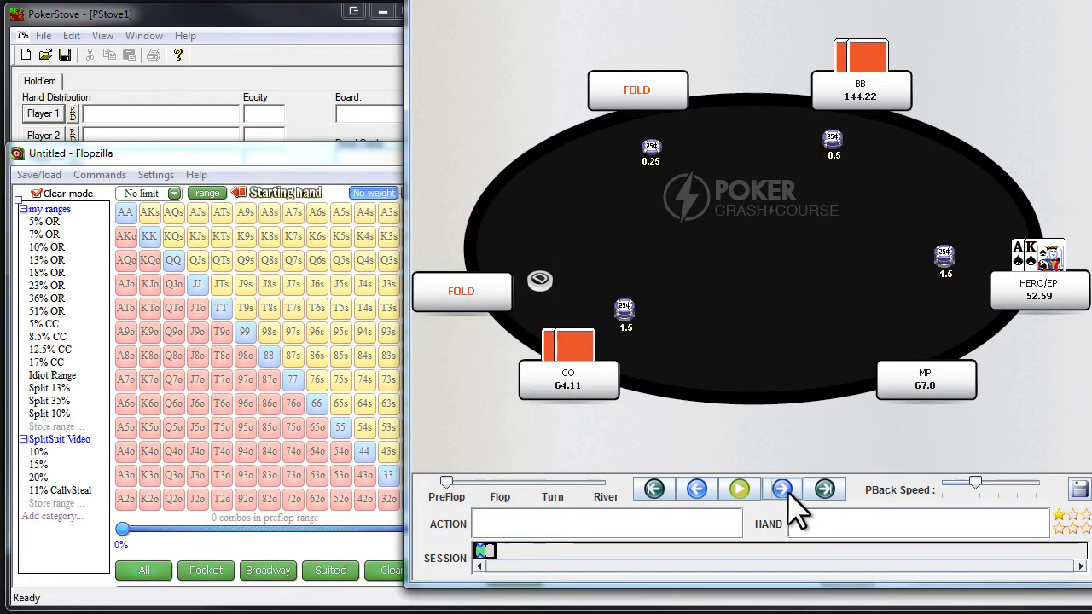
left_click(787, 492)
left_click(787, 491)
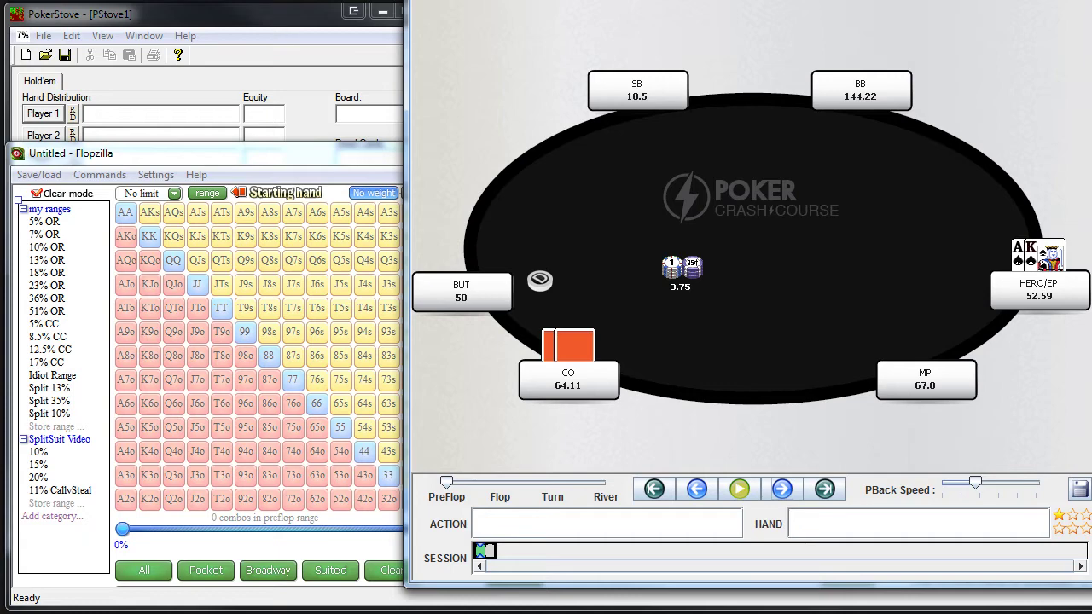
In Flopzilla, assign the cutoff's calling range: JJ–22, QJs, JTs, T9s, 98s, AJs, KQs, AJo and KQo.
left_click(246, 156)
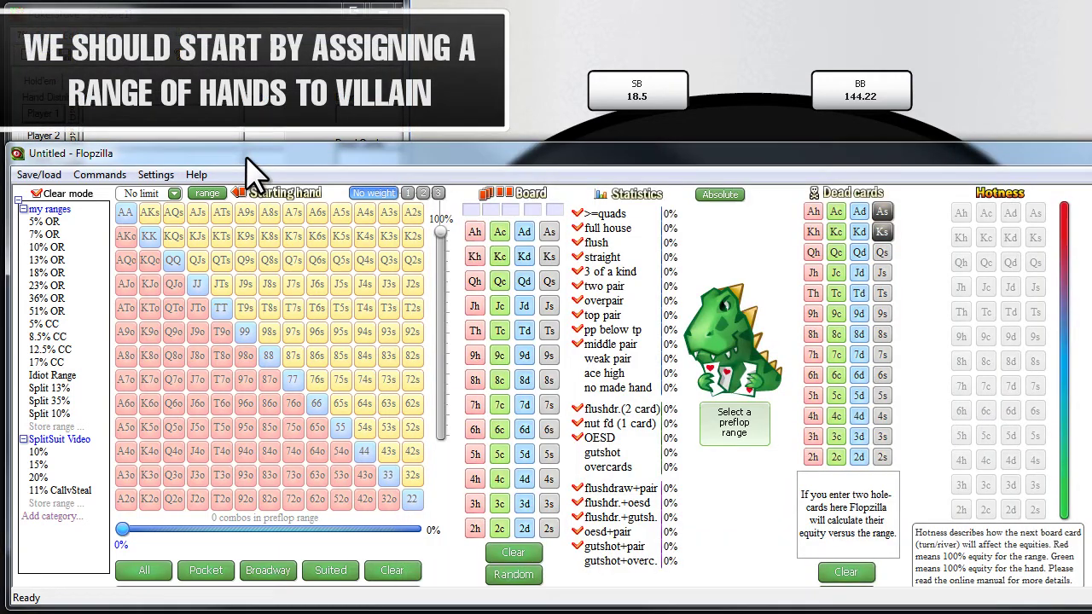
double_click(77, 260)
double_click(44, 324)
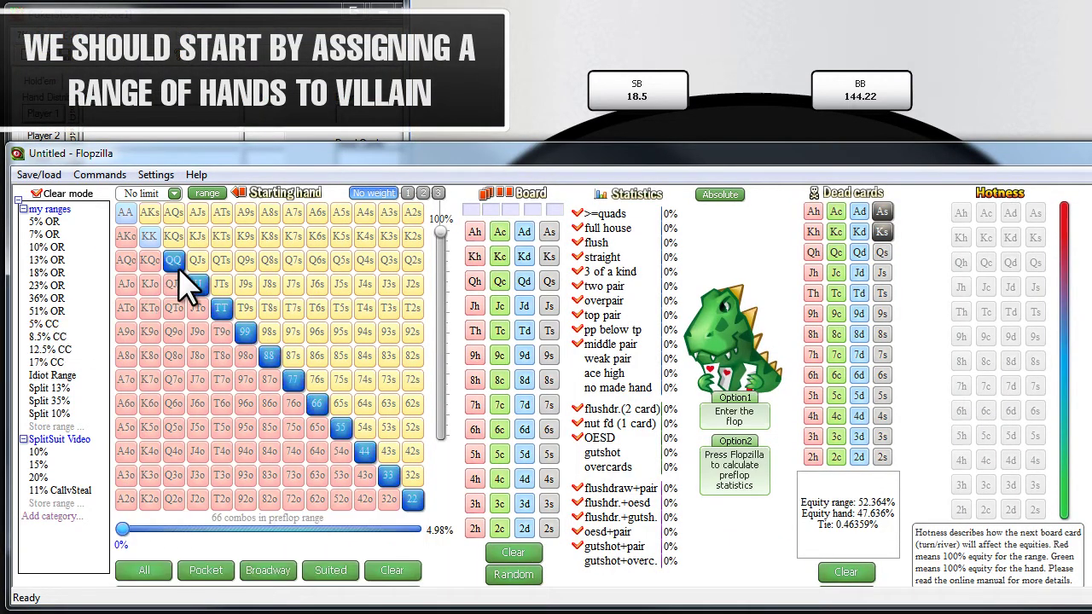
mouse_move(181, 260)
left_mouse_down()
mouse_move(207, 270)
mouse_move(270, 334)
left_mouse_up()
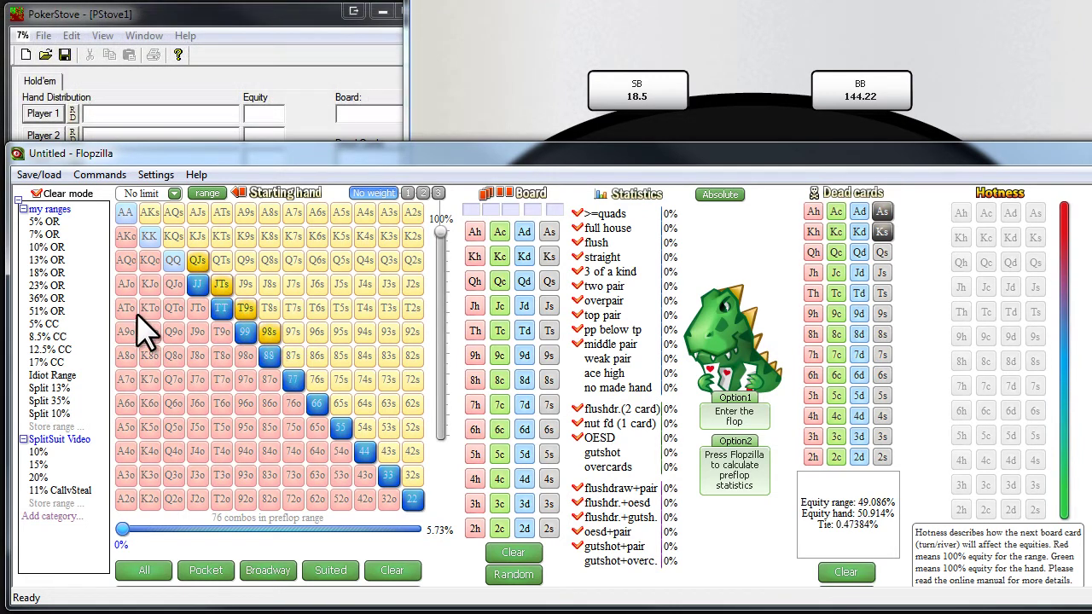
mouse_move(123, 284)
left_mouse_down()
mouse_move(202, 207)
mouse_move(199, 257)
left_mouse_up()
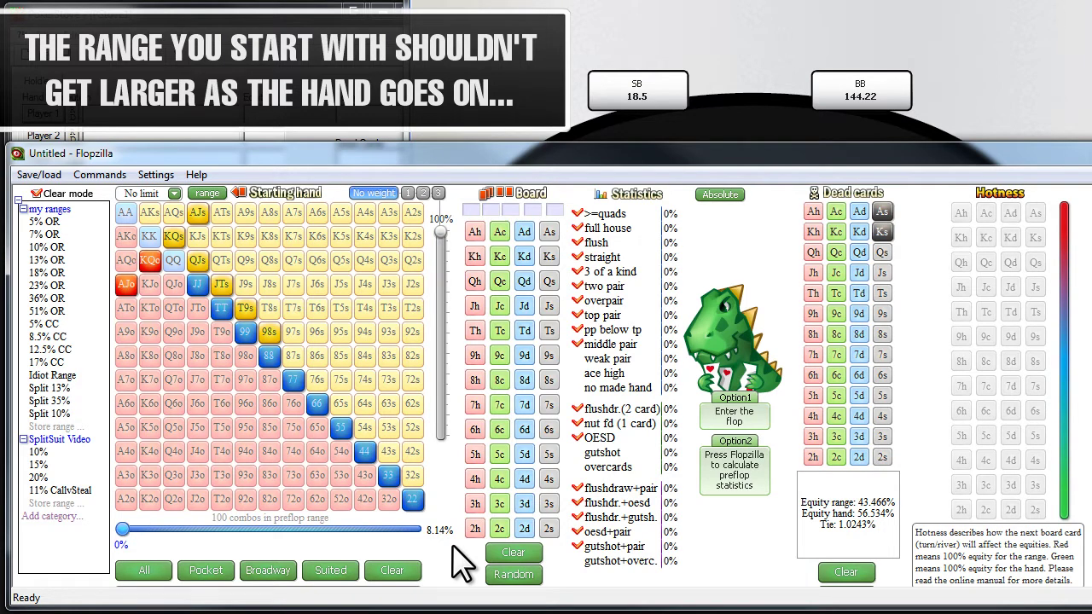
In the hand replayer, deal the flop and play through Hero's 2.75 bet and the cutoff's call.
left_click(441, 61)
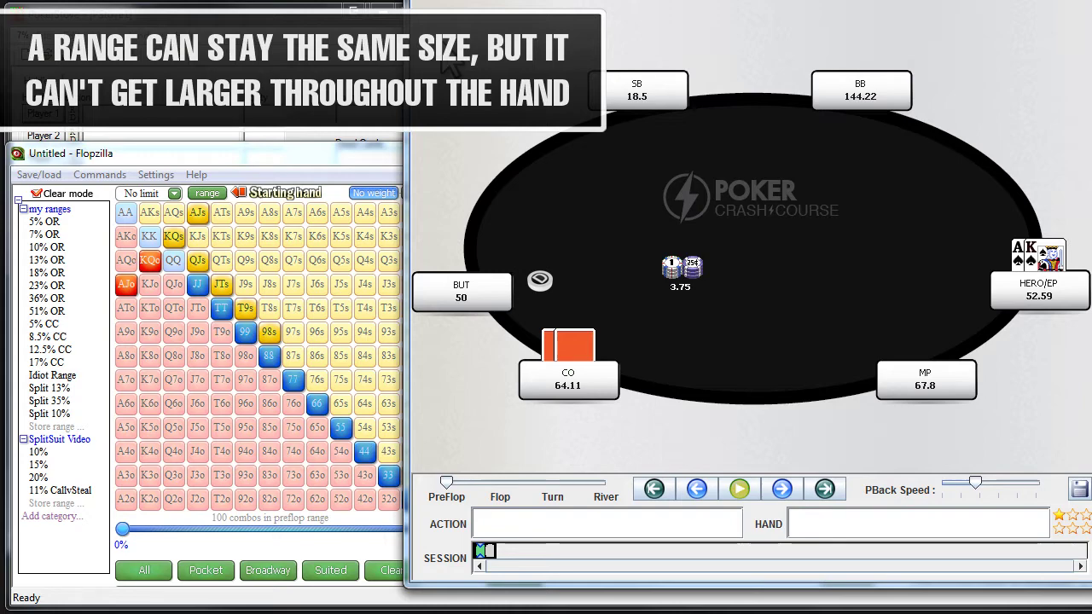
left_click(220, 546)
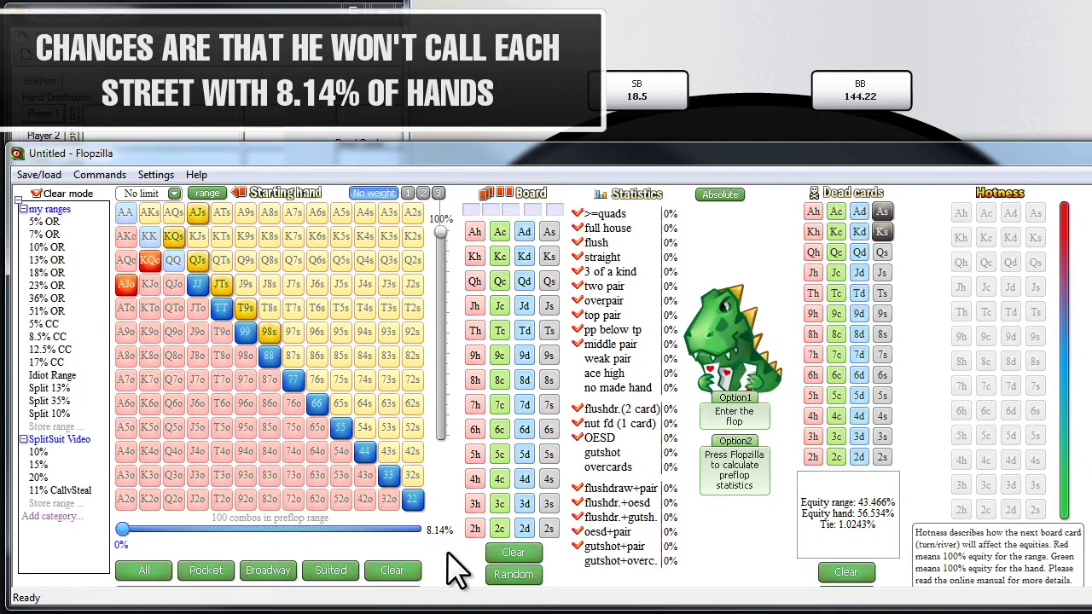
key("alt+Tab")
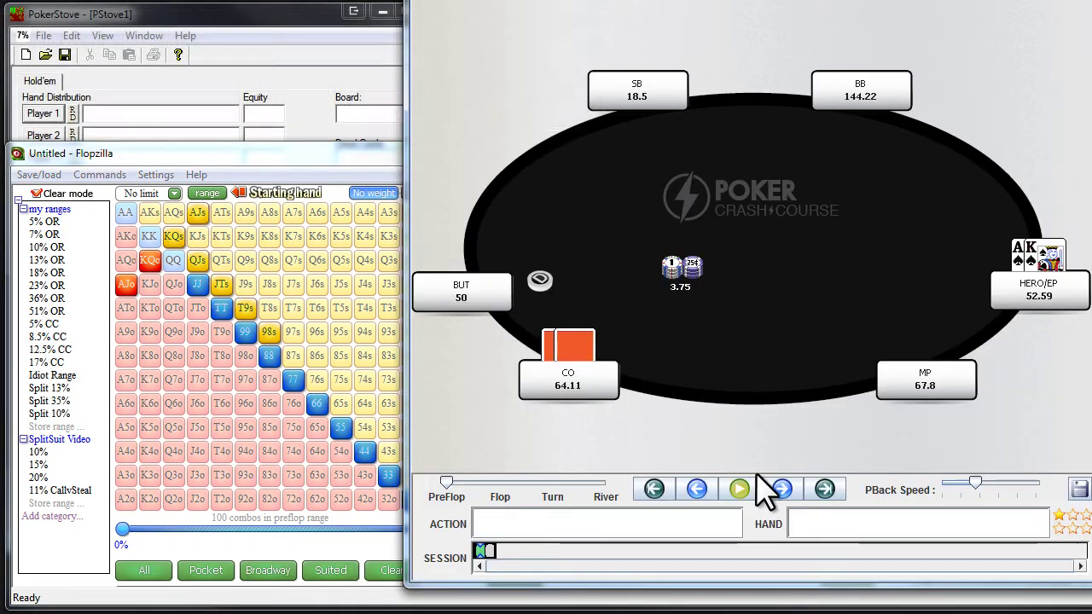
left_click(788, 488)
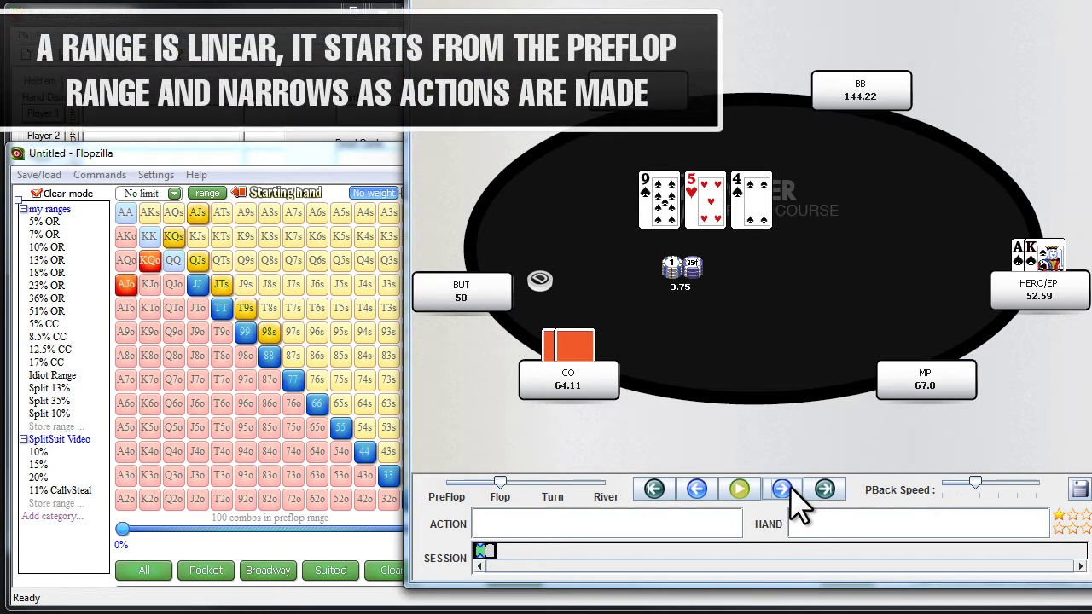
left_click(789, 487)
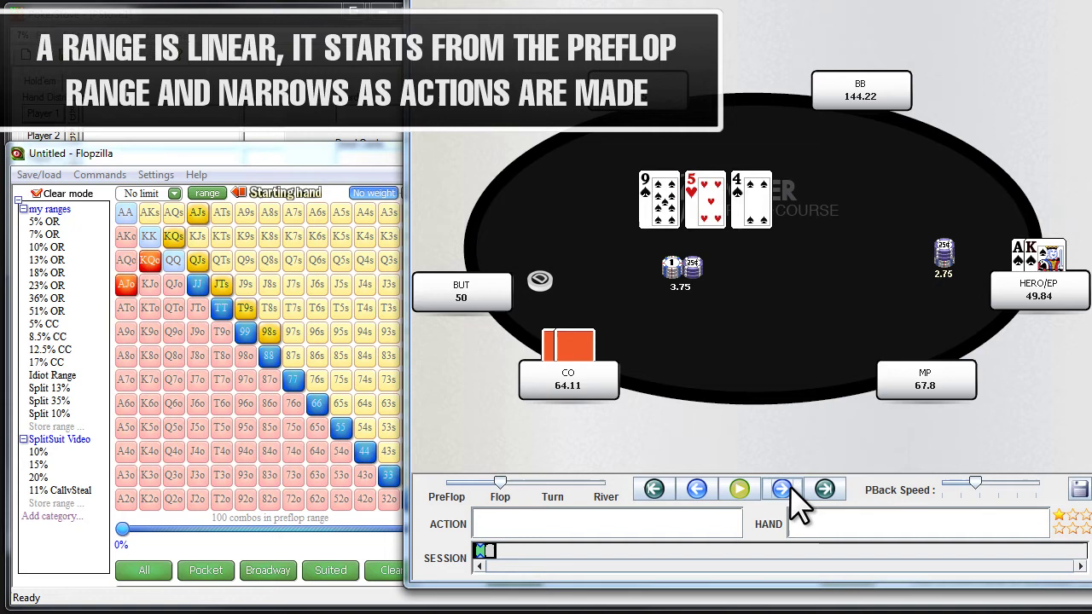
left_click(789, 488)
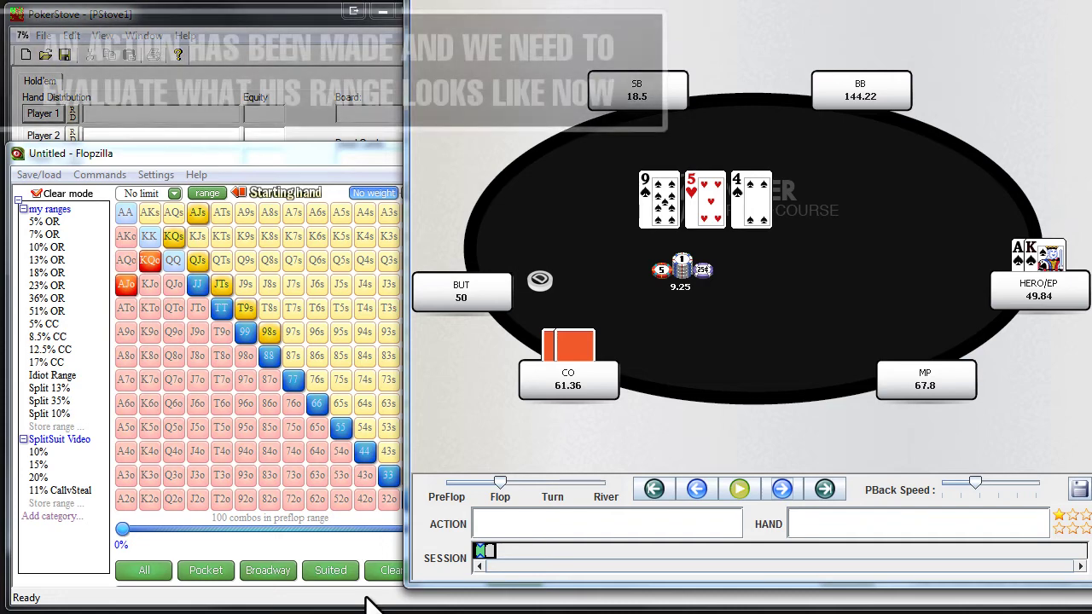
Enter the flop 9♠ 5♥ 4♠ in Flopzilla and examine how the cutoff's range hits it.
left_click(373, 601)
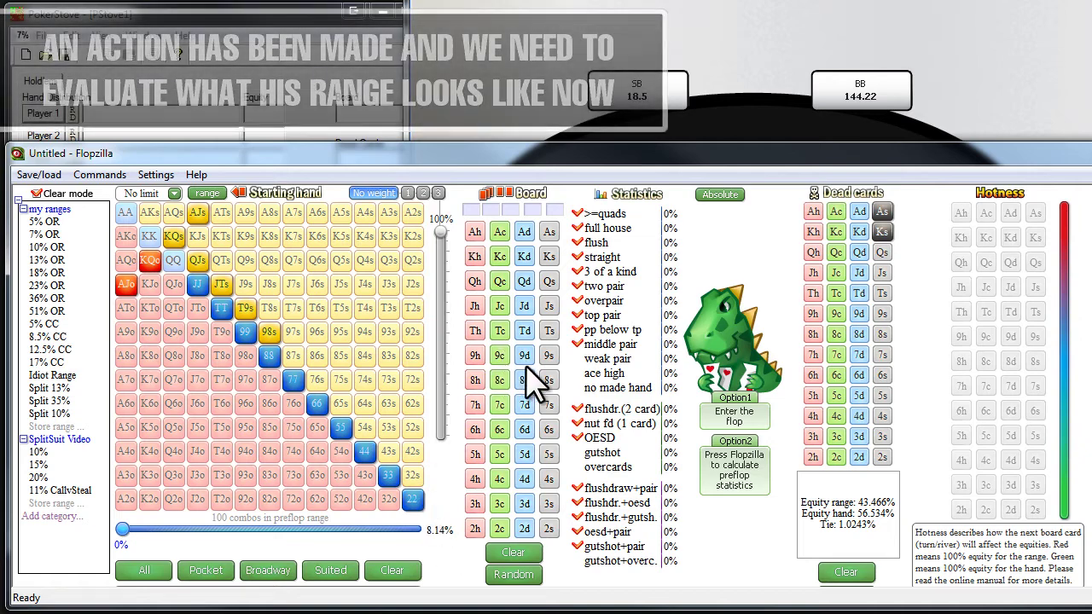
left_click(548, 358)
left_click(475, 454)
left_click(548, 478)
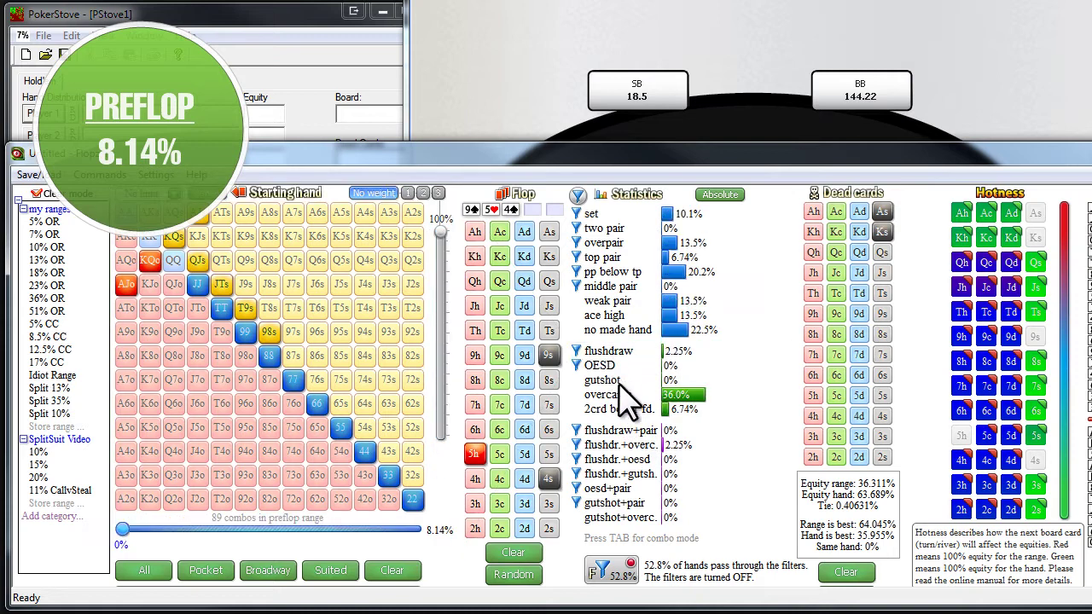
mouse_move(674, 463)
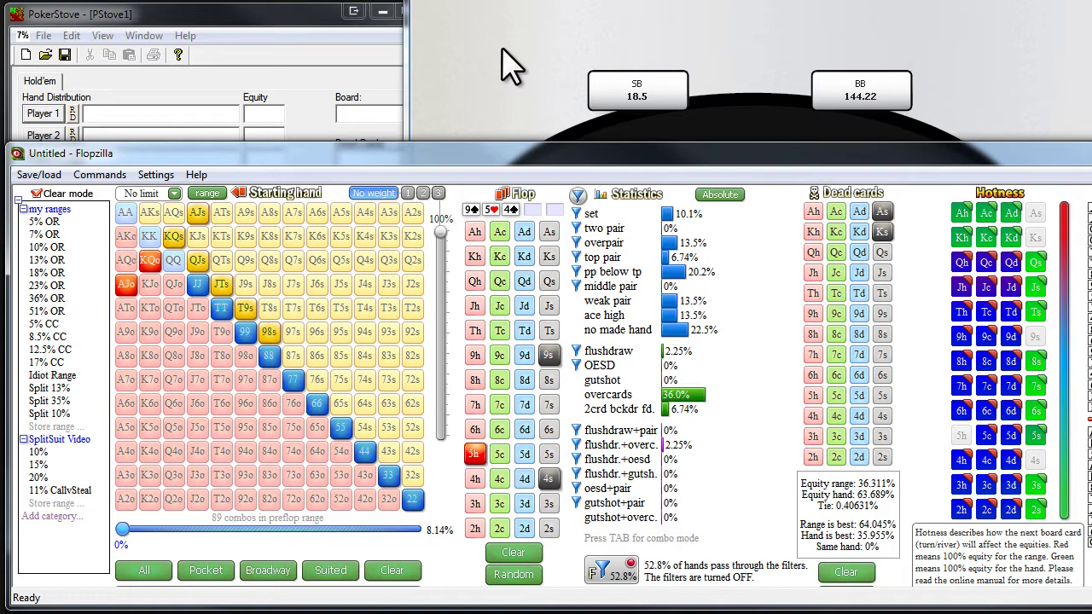
Switch to the hand replayer and advance the hand to the turn card.
left_click(510, 66)
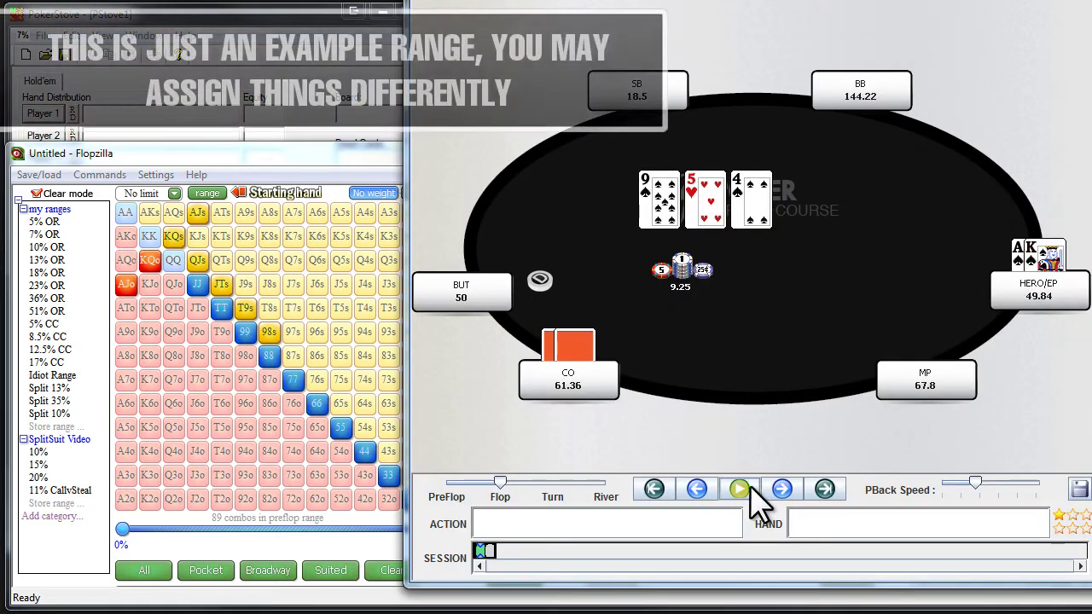
left_click(783, 488)
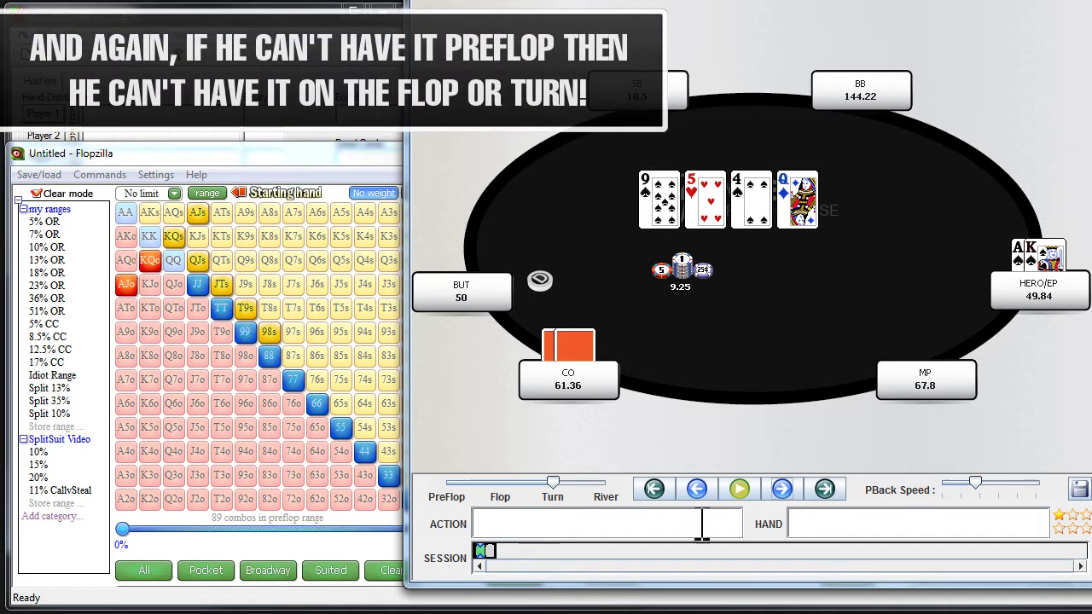
Clear the entire starting-hand range in Flopzilla, keeping the flop cards, and return to the hand replayer.
left_click(342, 550)
left_click(380, 566)
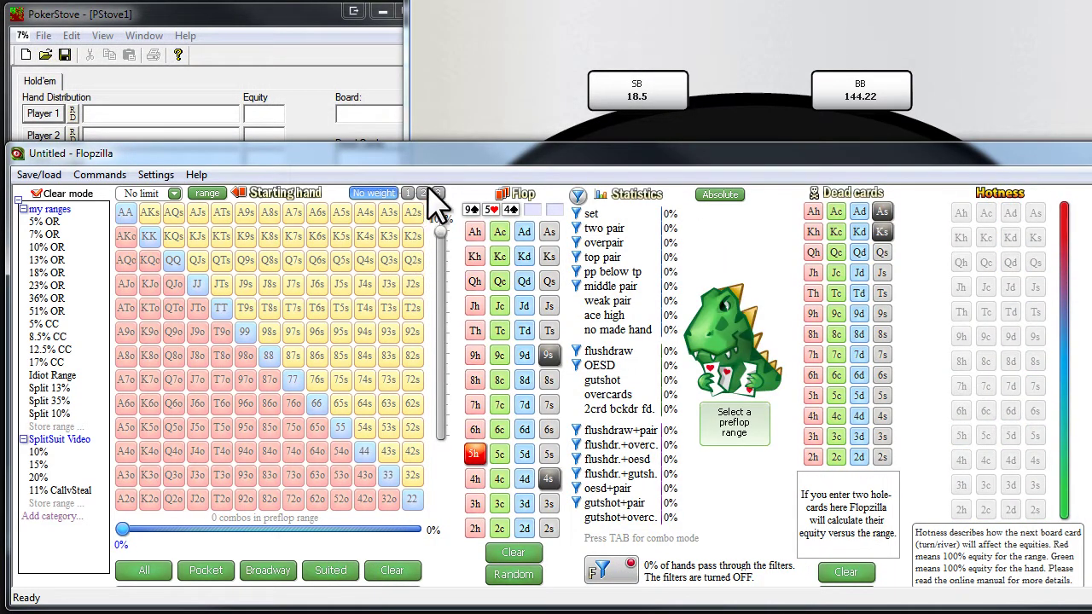
left_click(451, 85)
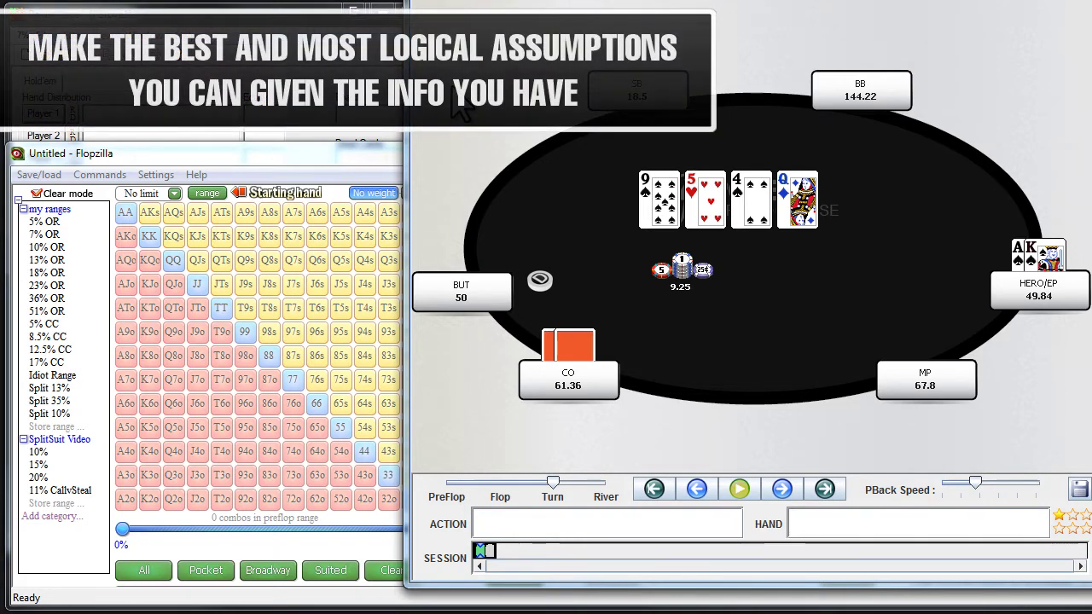
Replay the pocket aces hand through the folds and Hero's 1.5 raise up to the big blind's raise to 4.5.
left_click(782, 489)
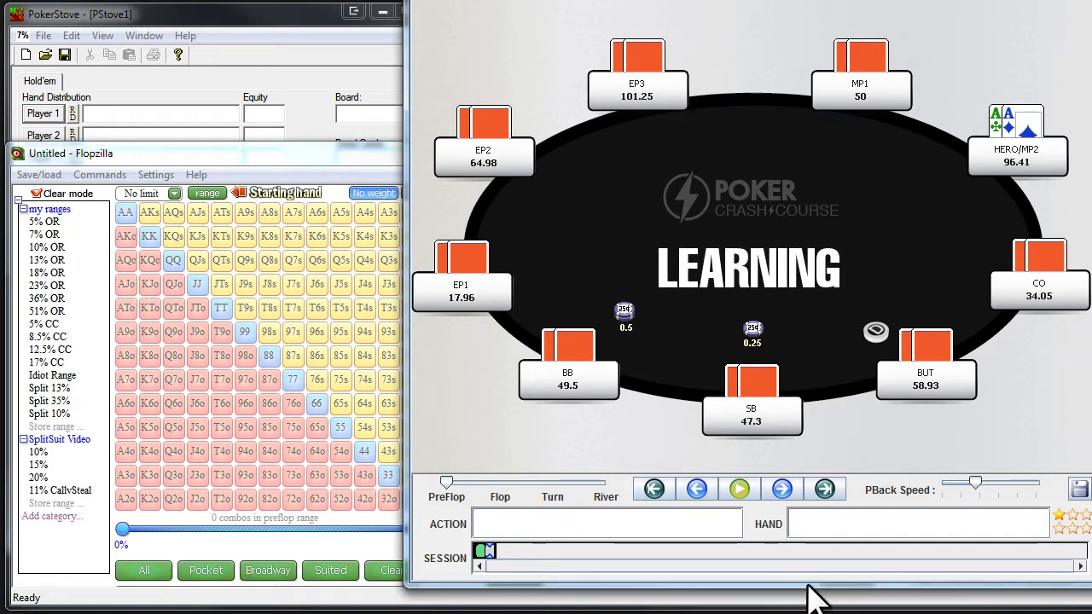
left_click(784, 489)
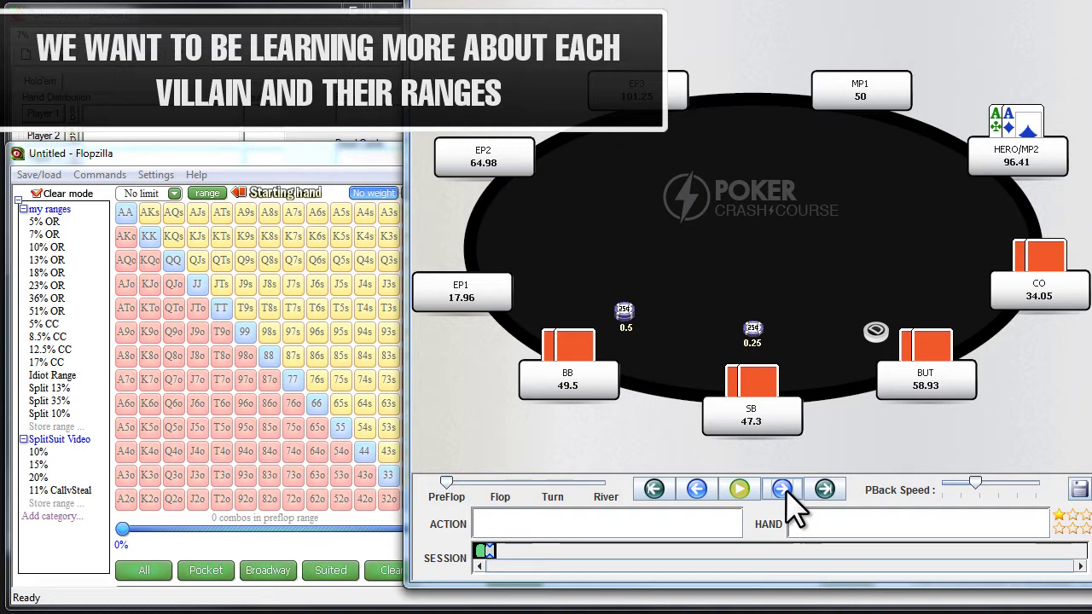
left_click(783, 490)
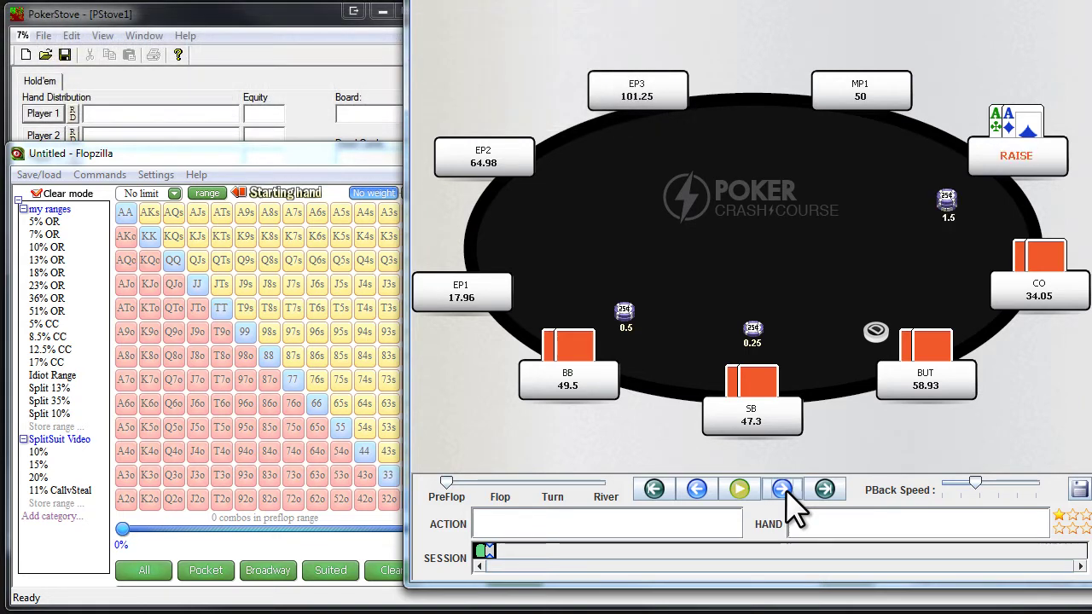
left_click(783, 490)
left_click(783, 490)
left_click(783, 489)
left_click(783, 490)
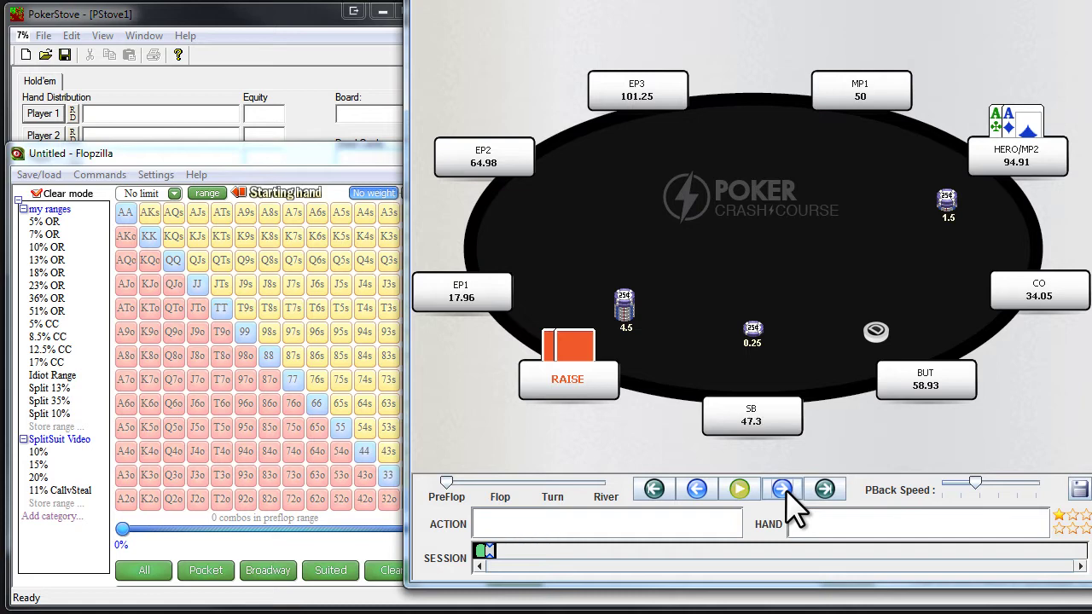
Continue the replay through Hero's re-raise to 11.5, the big blind's all-in and Hero's call, and deal the flop.
left_click(783, 490)
left_click(783, 490)
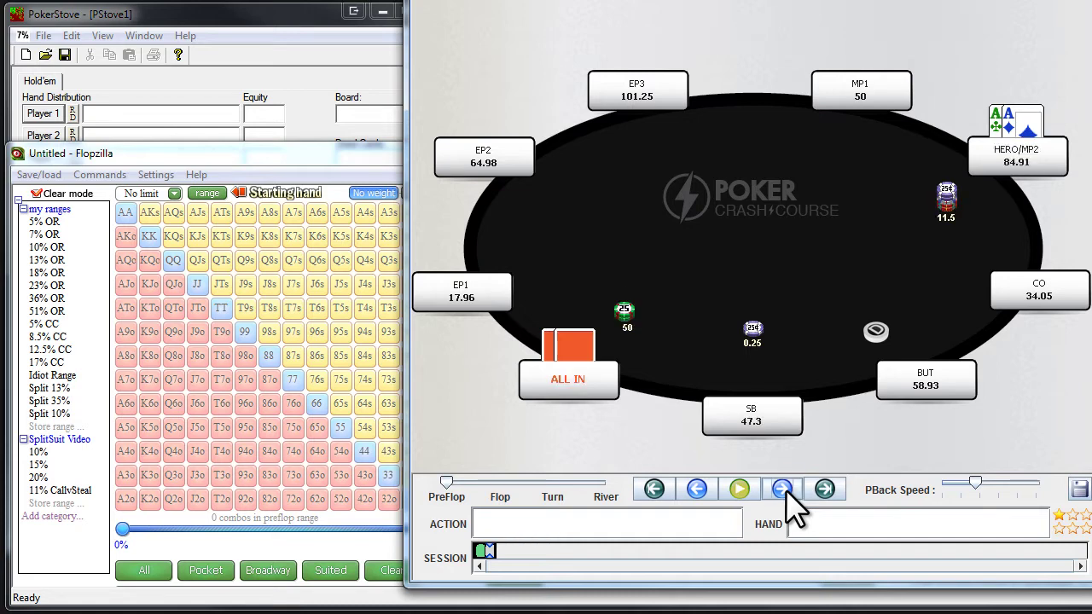
left_click(783, 489)
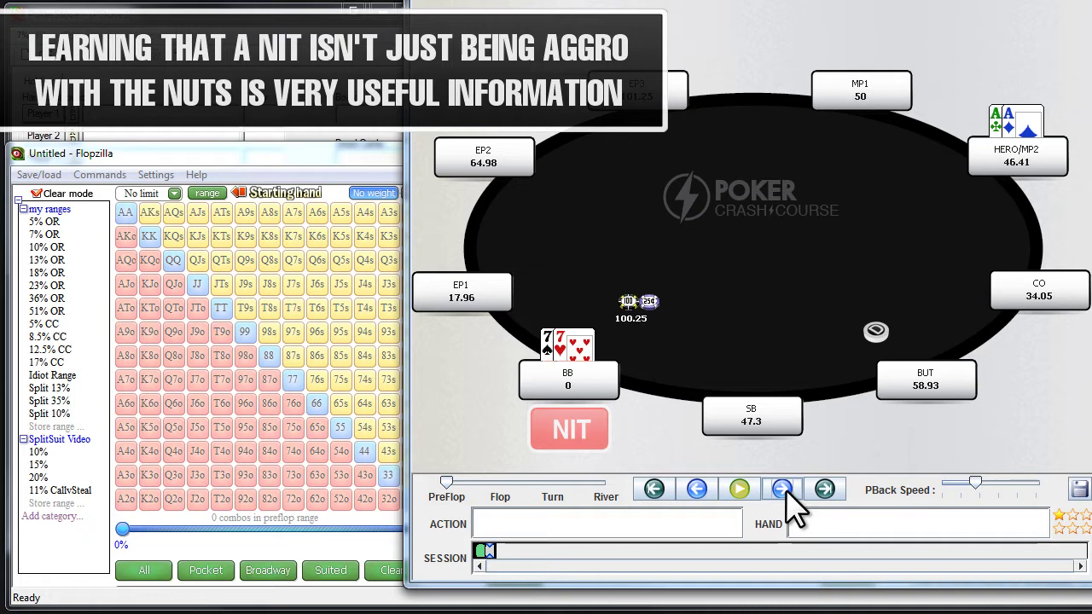
left_click(785, 489)
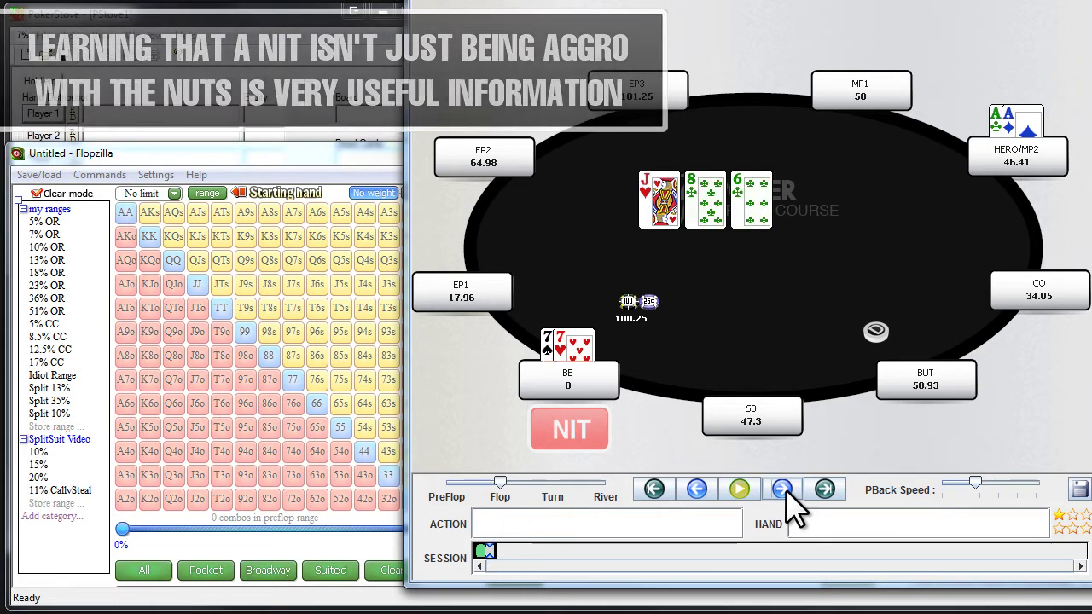